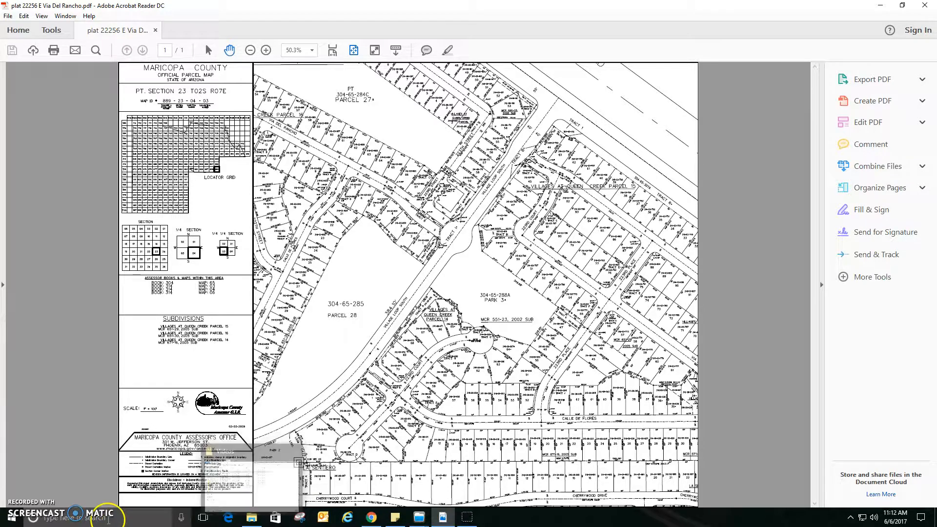
Search the computer for Snipping Tool and view its pinning options.
left_click(110, 520)
type("snip")
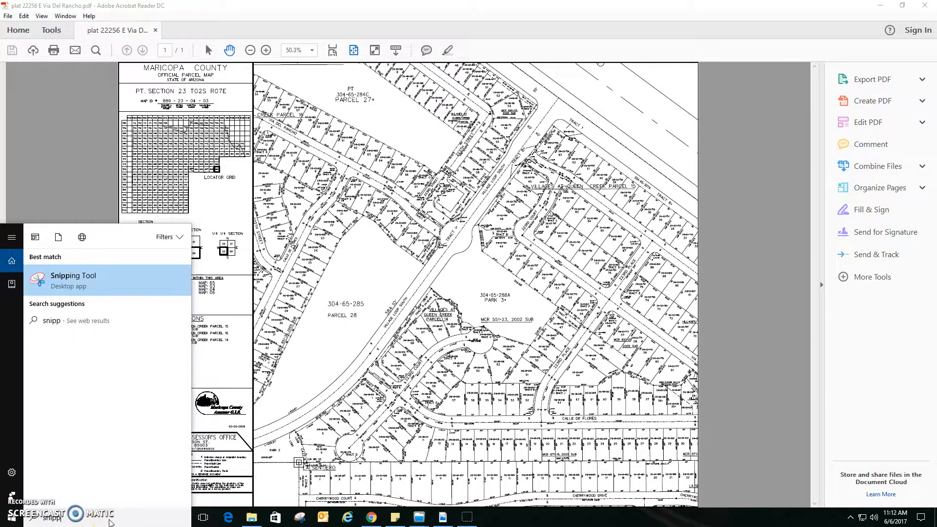
type("p")
right_click(72, 285)
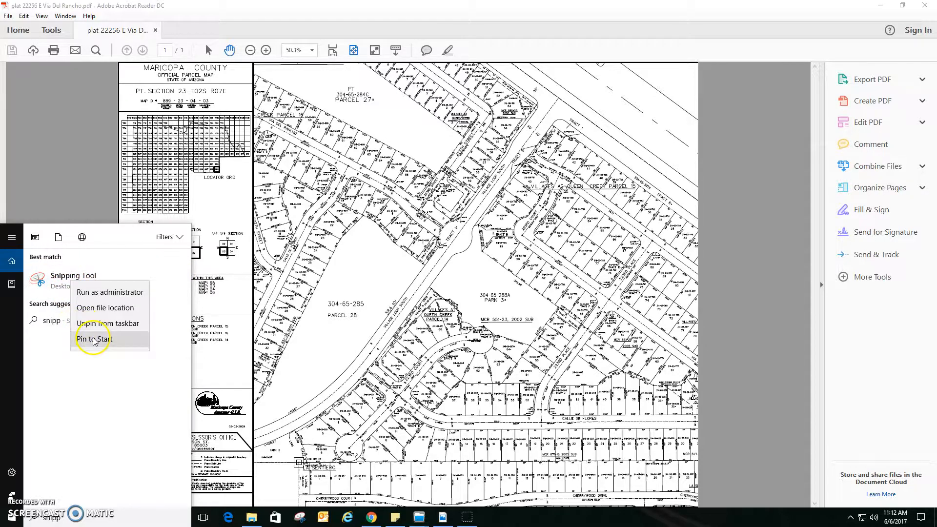
left_click(462, 315)
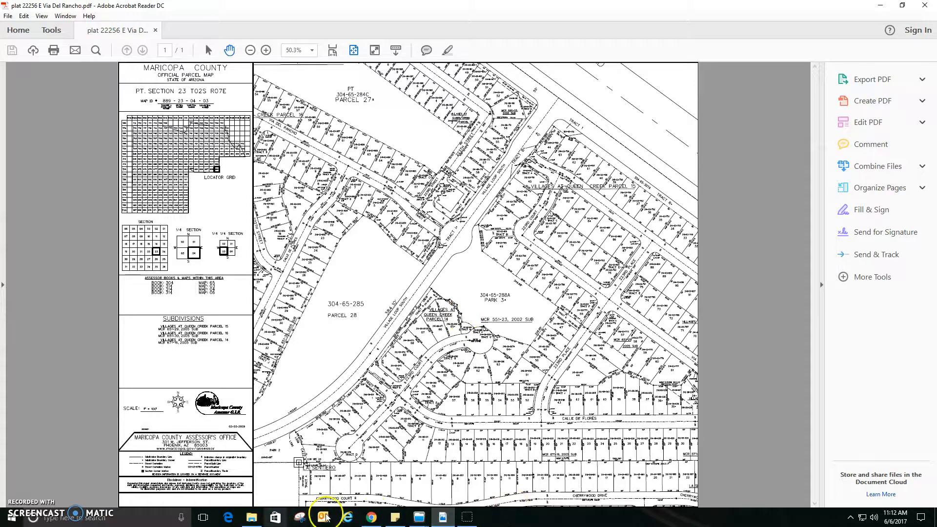
Use Snipping Tool to capture the parcel map from its title block to just past Village Loop, and copy the snip.
left_click(300, 520)
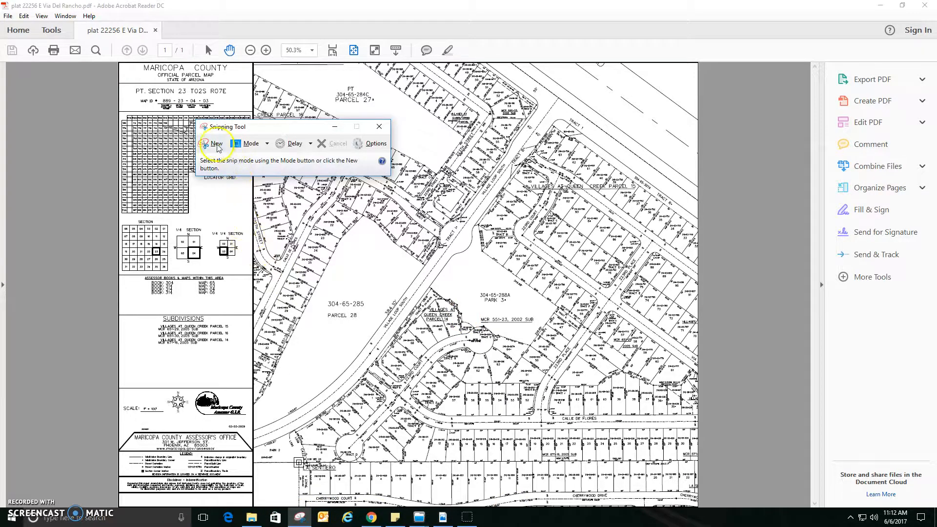
left_click(216, 144)
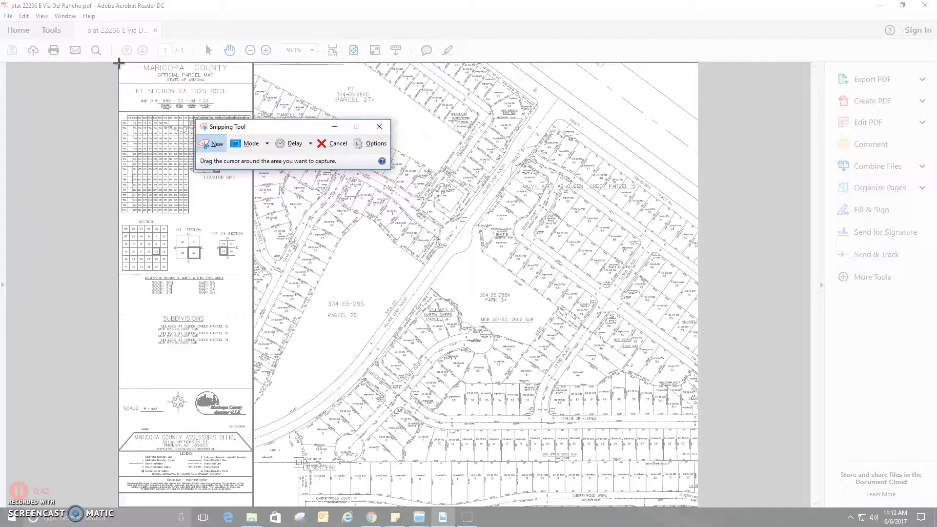
left_click_drag(119, 63, 513, 507)
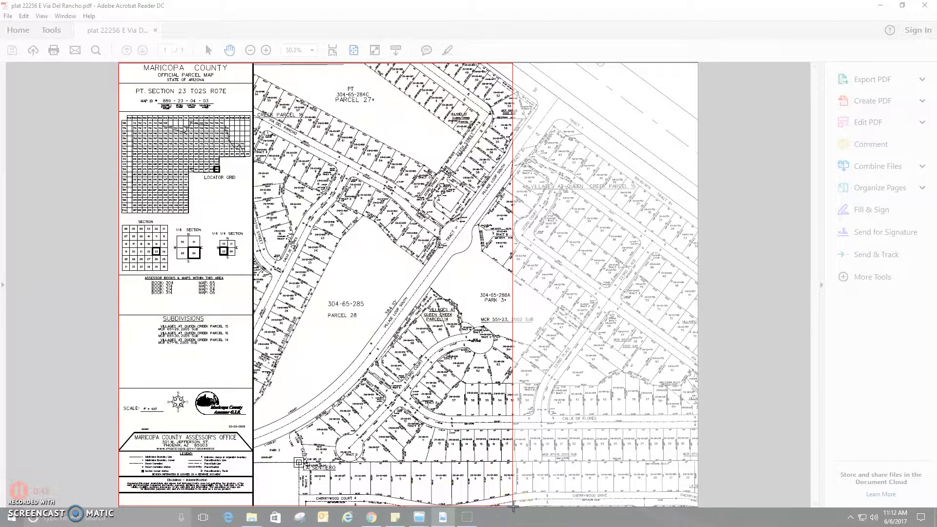
left_click_drag(511, 505, 512, 507)
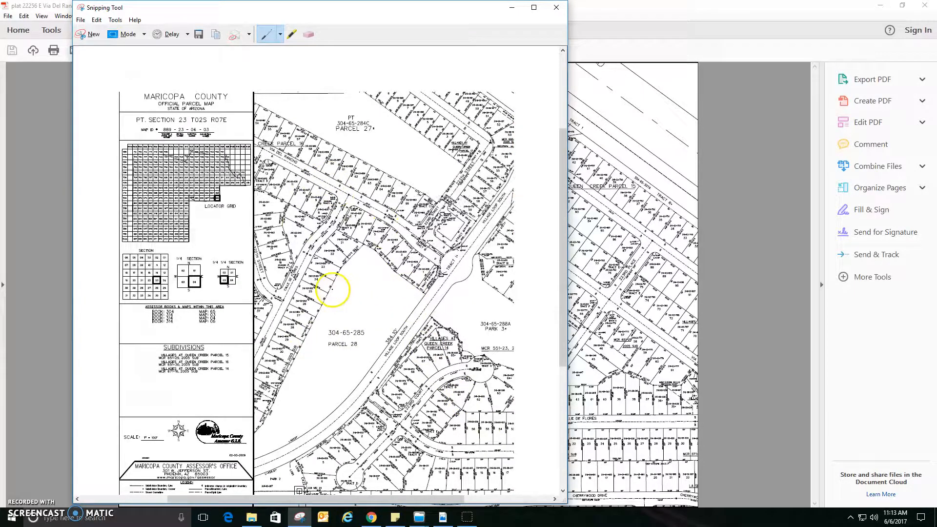
right_click(324, 283)
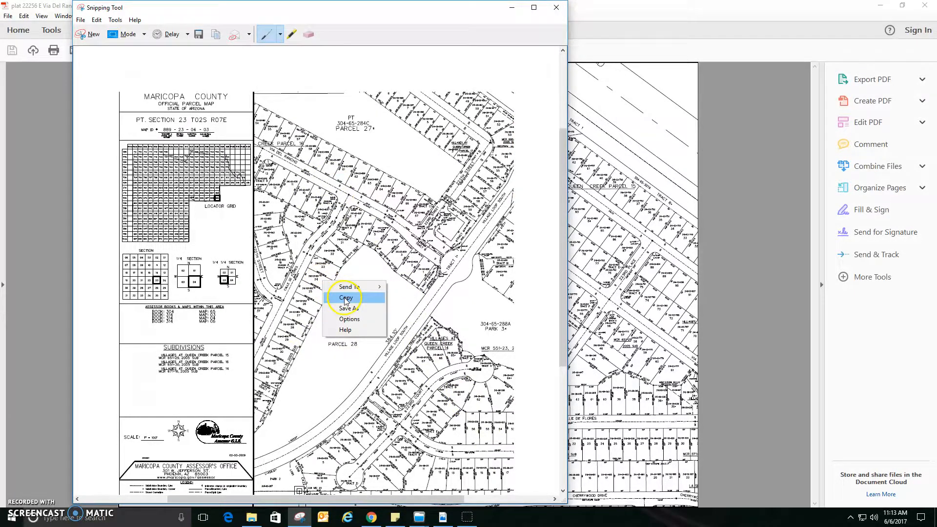
left_click(338, 298)
Switch to the 1004UAD report in TOTAL and paste the snip into the Plat Map page's image area.
mouse_move(426, 519)
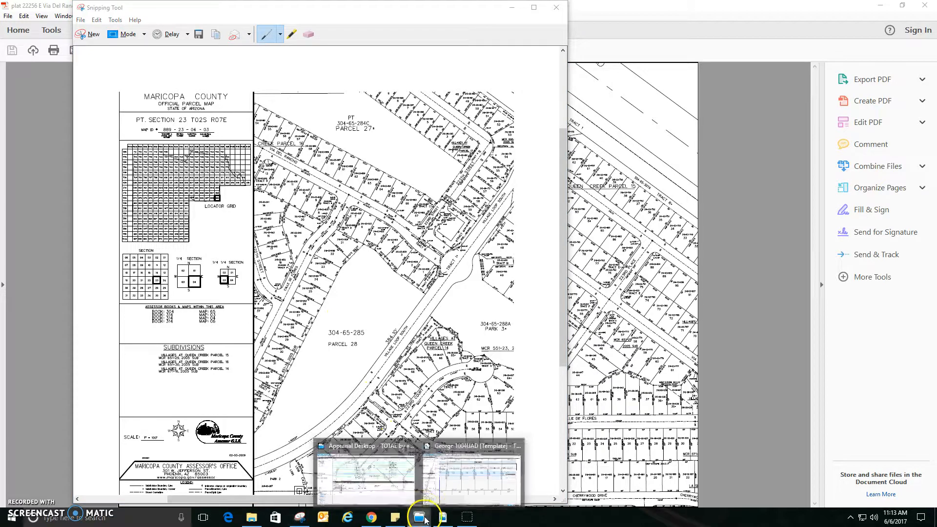
left_click(464, 481)
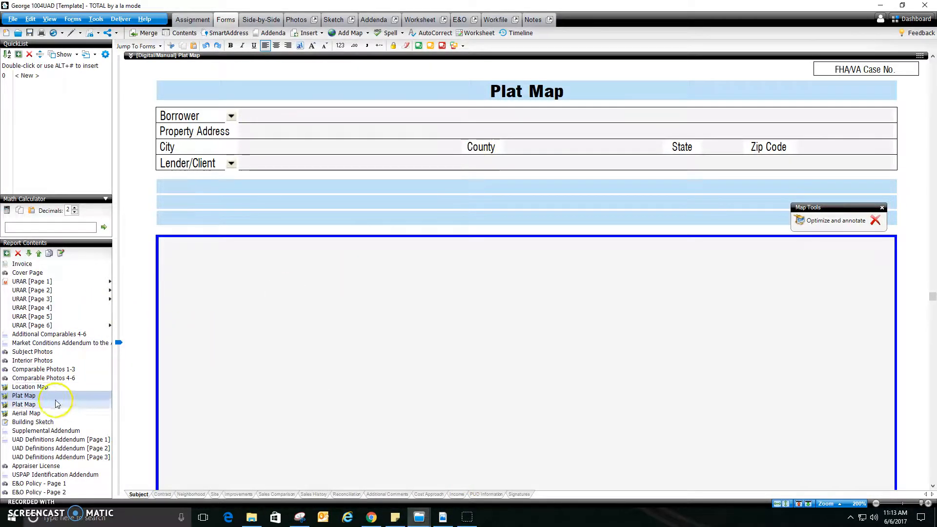
left_click(500, 357)
right_click(500, 357)
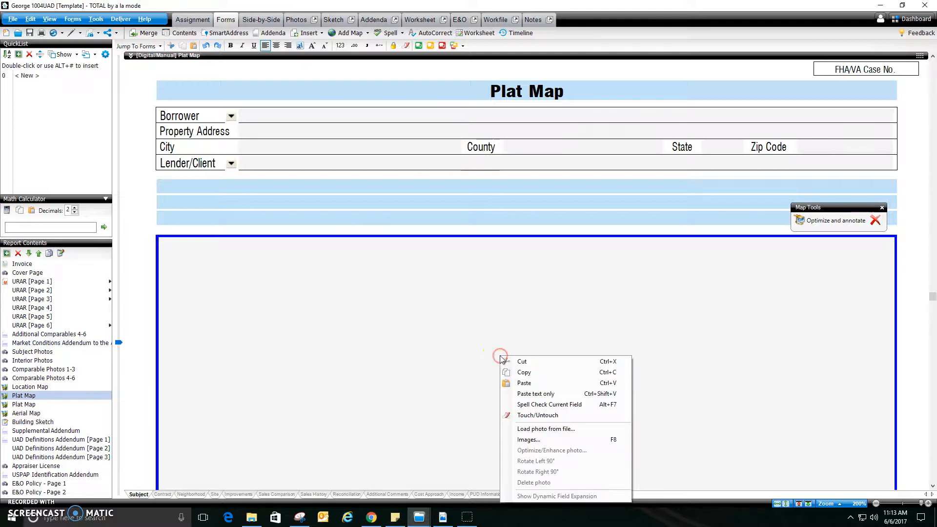
left_click(525, 383)
scroll(499, 357, "down", 5)
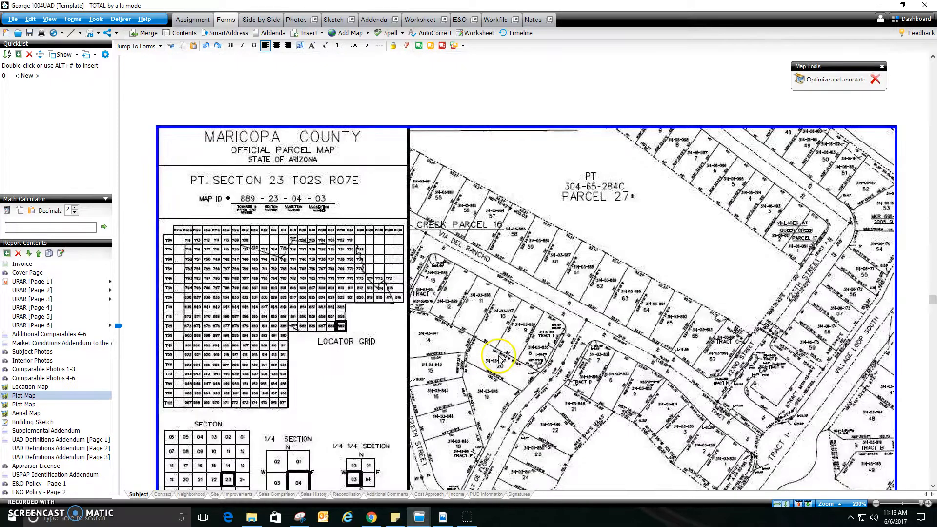
Add a custom red balloon reading "Subject" pointing at lot 62 on the pasted plat map and save the image.
double_click(604, 284)
left_click(240, 301)
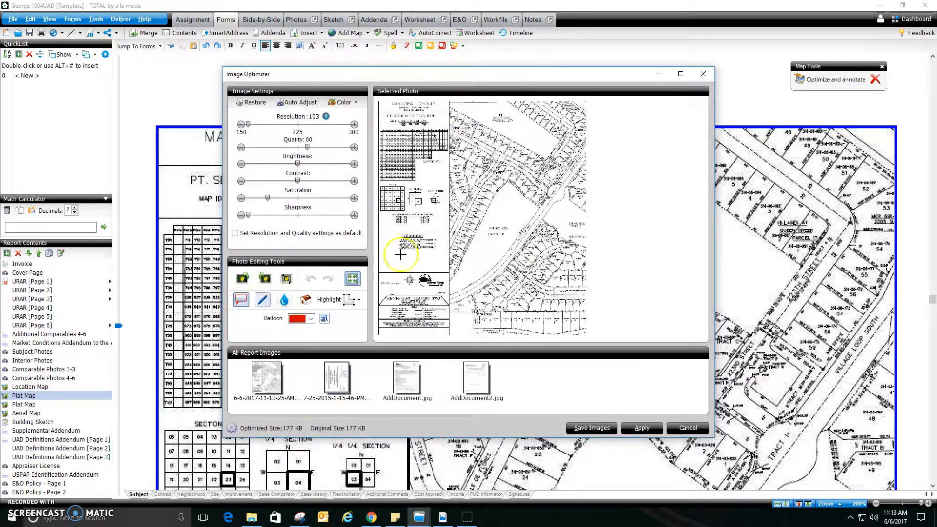
left_click(504, 145)
left_click(399, 282)
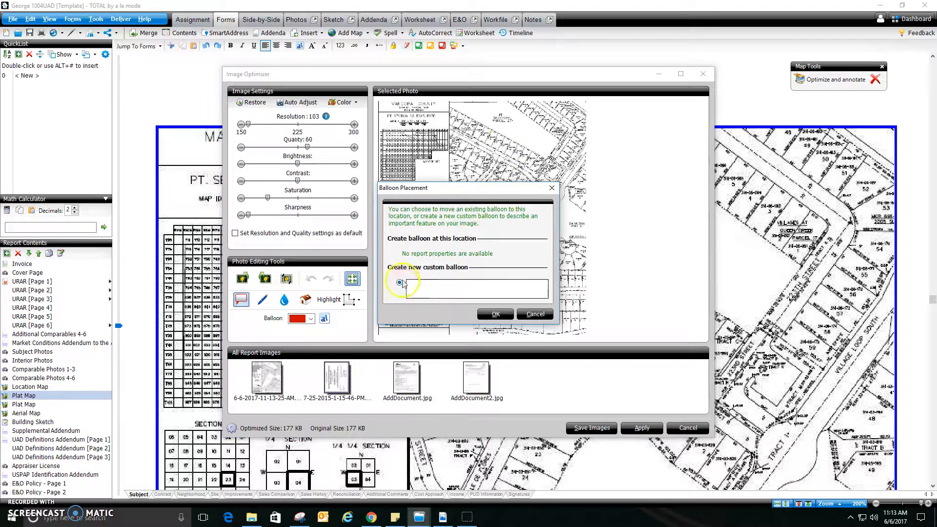
left_click(413, 286)
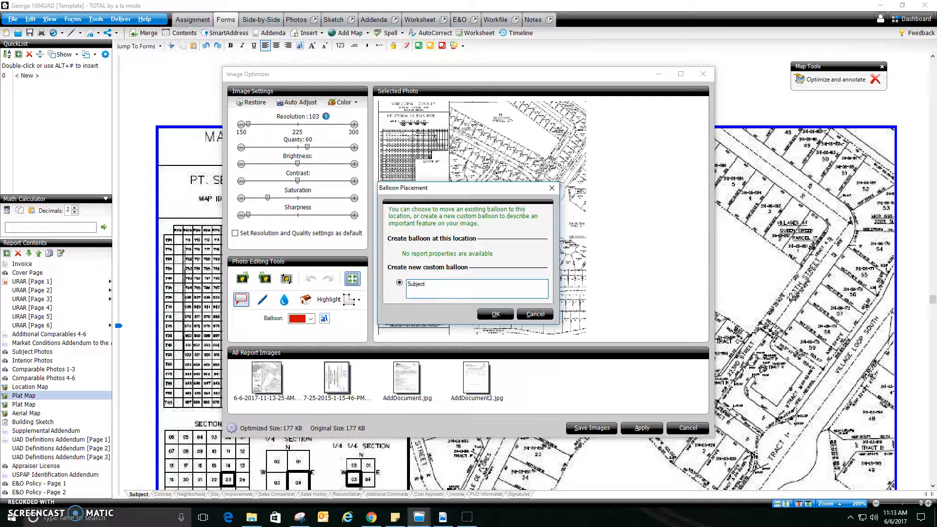
left_click(488, 317)
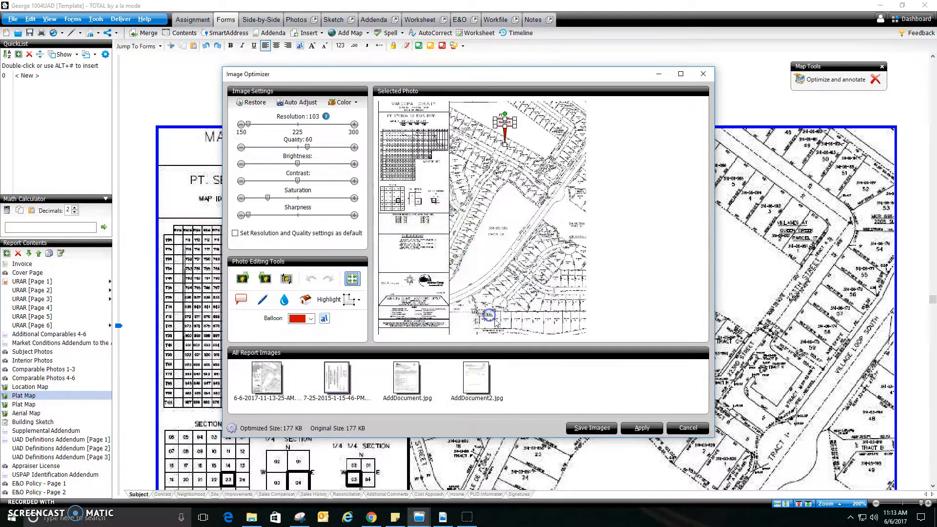
left_click(599, 428)
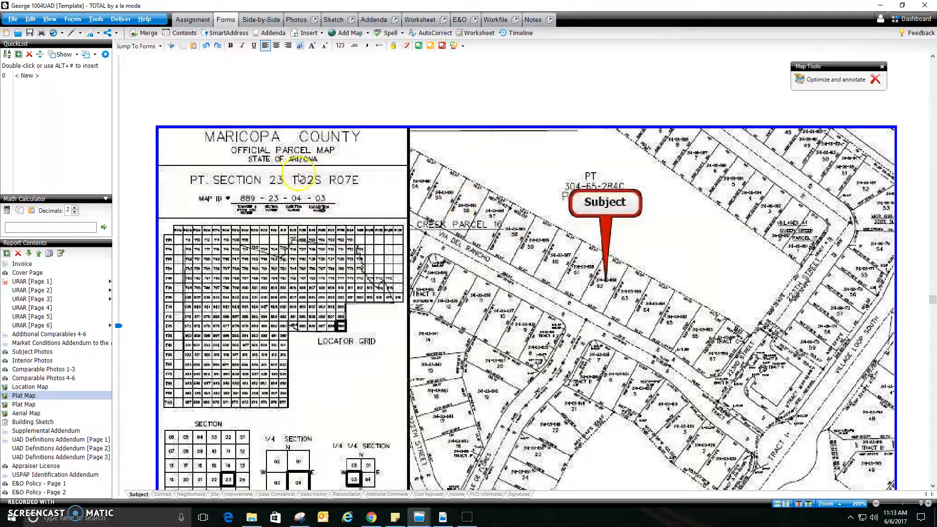
Open the second Plat Map page, titled Zoomed Plat Map.
scroll(295, 254, "down", 4)
scroll(617, 188, "up", 5)
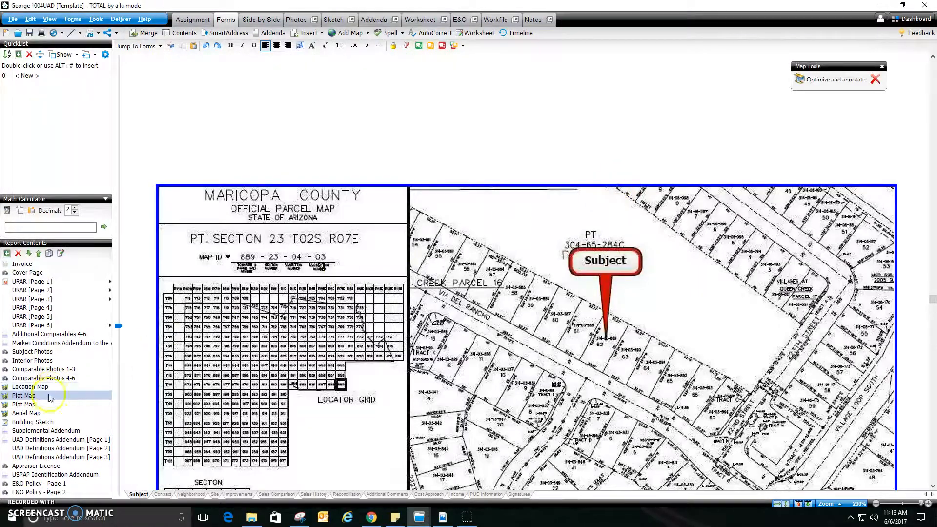
left_click(17, 404)
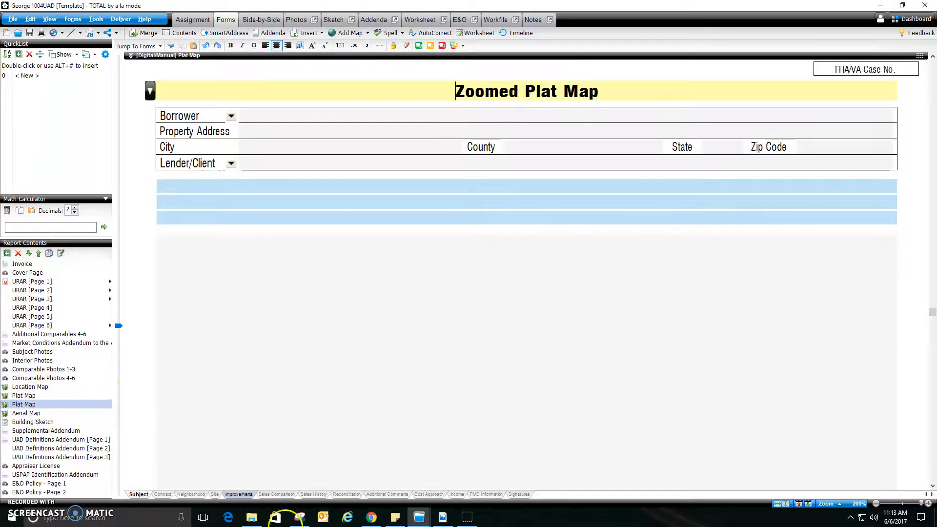
Switch to Acrobat Reader, capture a close-up of lot 62 at 400% zoom with Snipping Tool, and copy the snip.
left_click(442, 519)
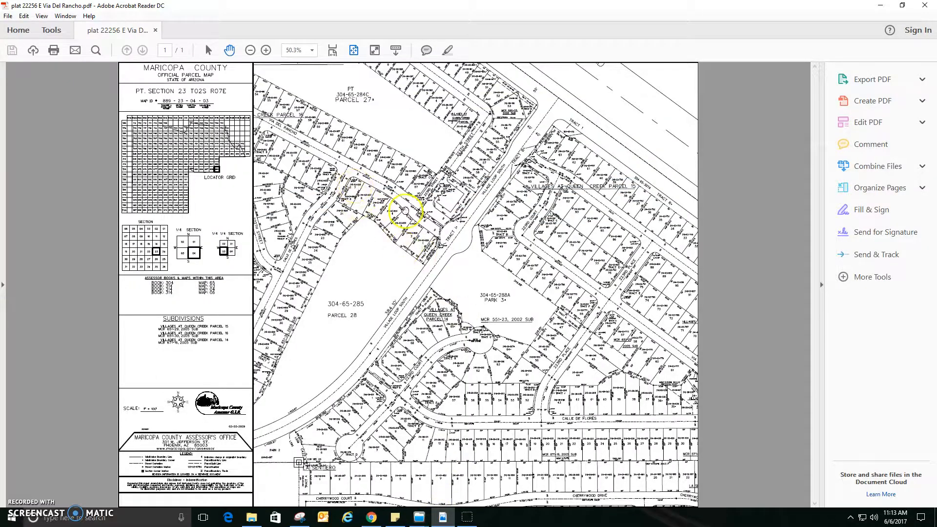
scroll(400, 209, "up", 6)
left_click_drag(311, 105, 354, 266)
scroll(366, 241, "up", 3)
left_click_drag(377, 216, 389, 296)
scroll(393, 286, "down", 2)
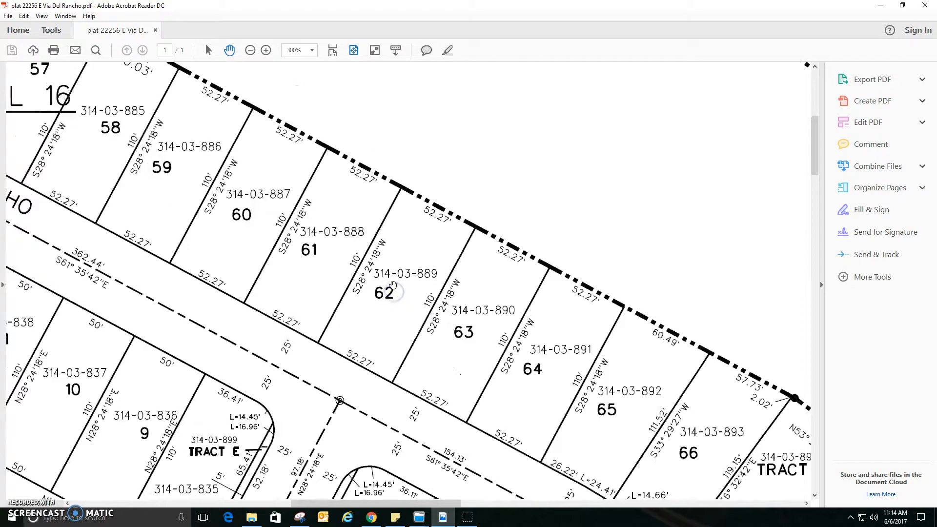
scroll(393, 285, "up", 1)
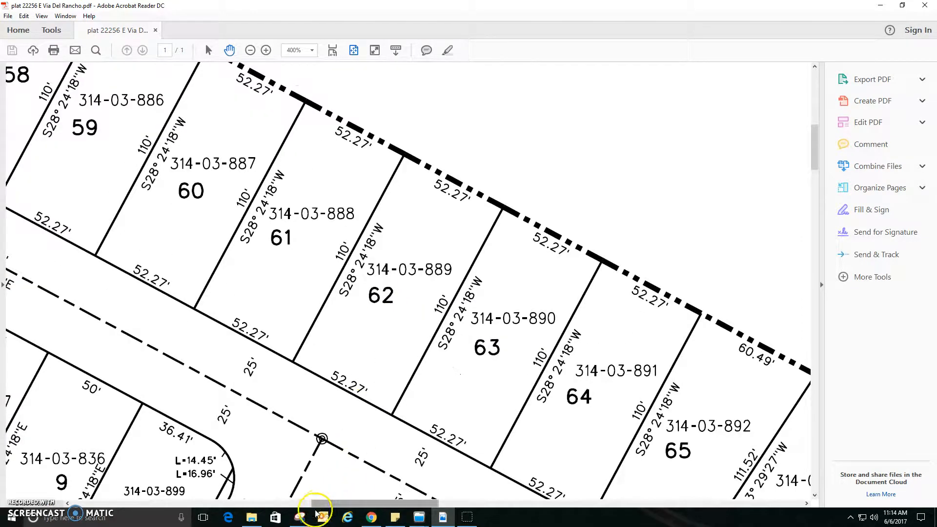
left_click(300, 517)
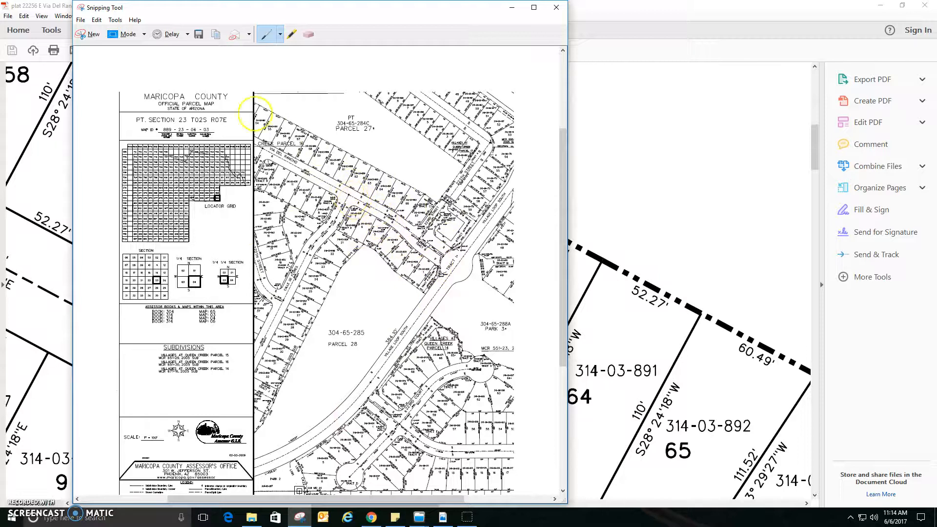
left_click(92, 35)
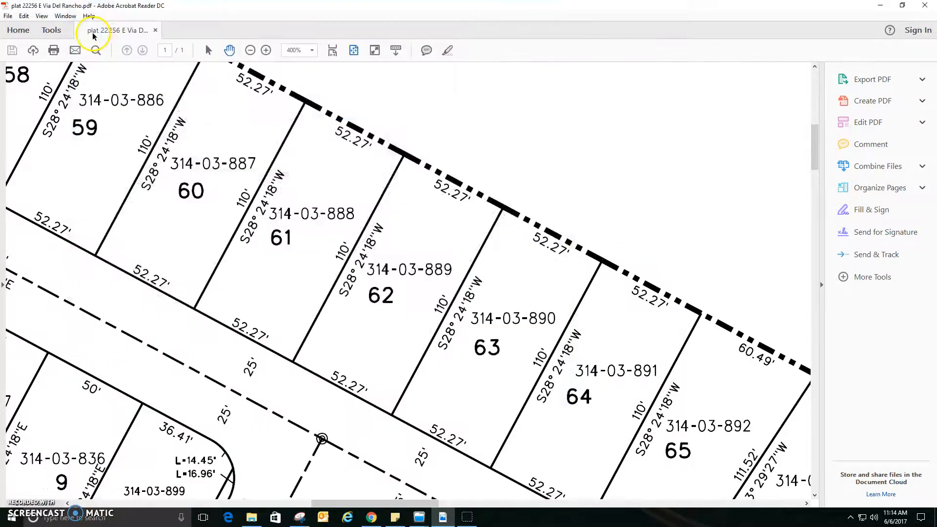
left_click_drag(212, 67, 540, 498)
right_click(403, 303)
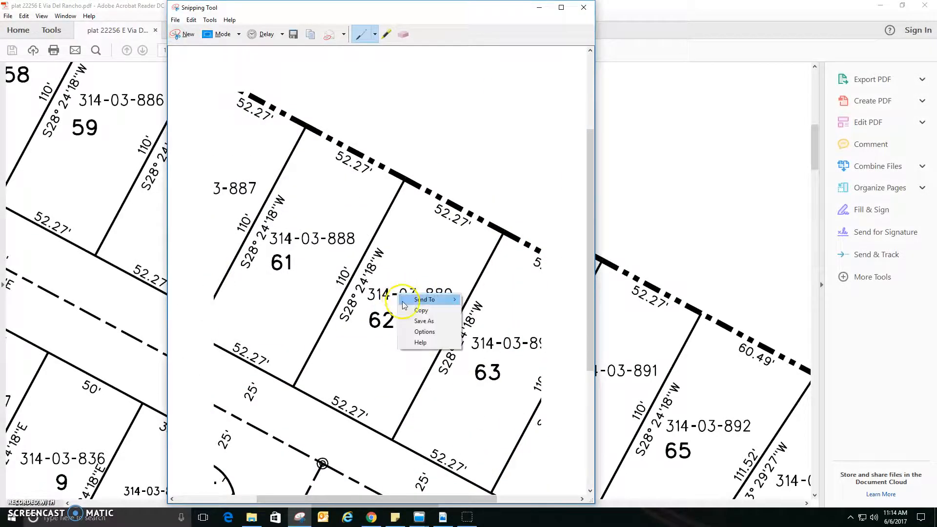
left_click(415, 310)
Switch to the report in TOTAL, paste the close-up snip into the Zoomed Plat Map image area, and open it in Image Optimizer.
mouse_move(418, 516)
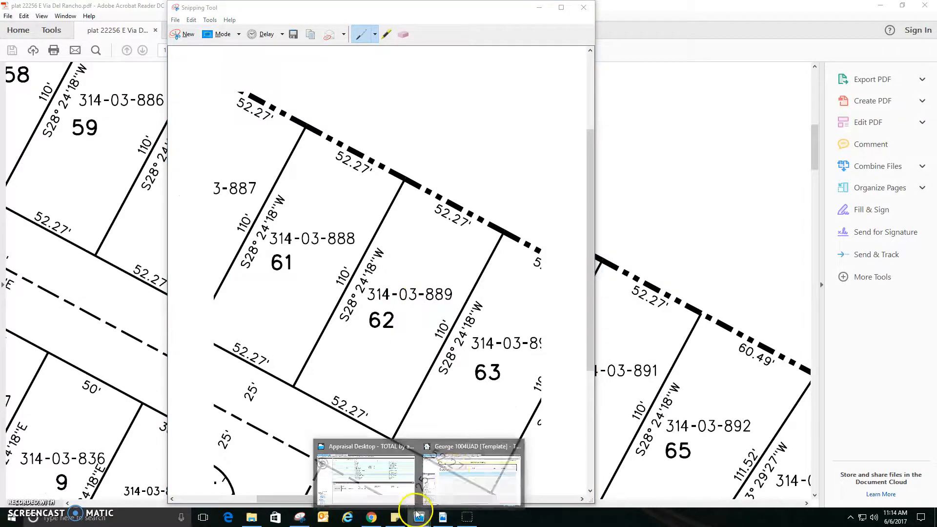
left_click(454, 473)
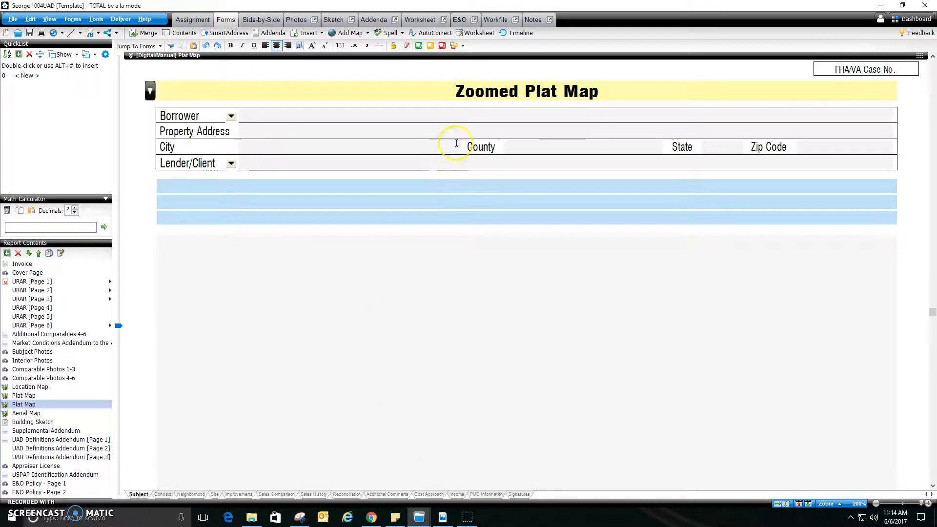
right_click(521, 331)
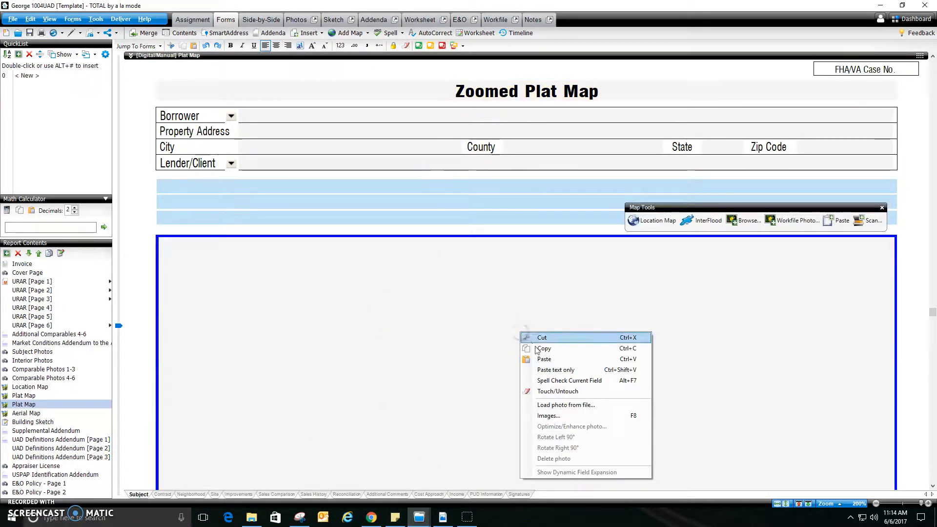
left_click(536, 358)
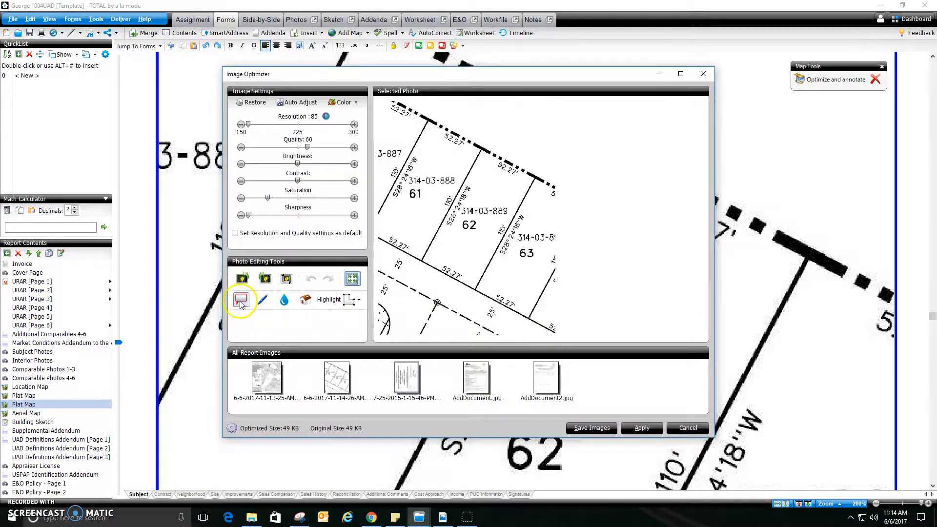
Highlight lot 62 in yellow by tracing its four corners with a freeform highlight, and save the image.
left_click(359, 299)
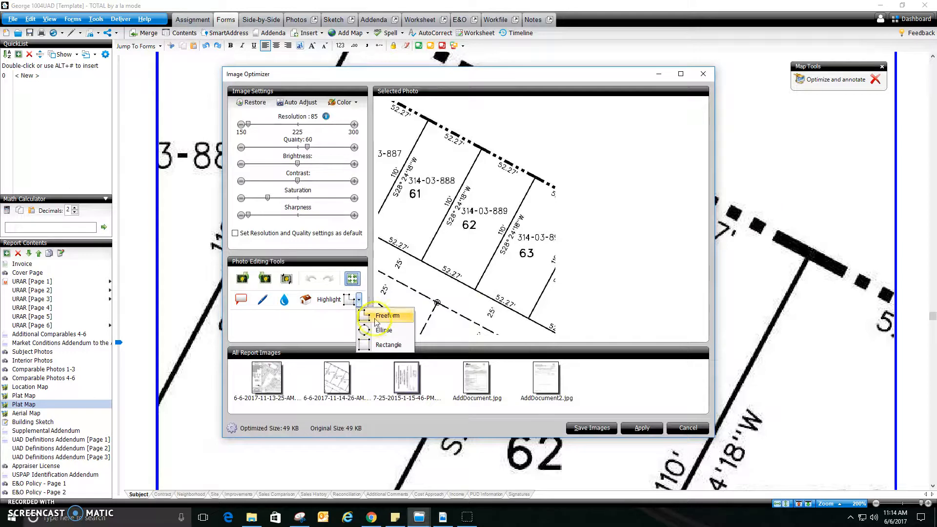
left_click(378, 316)
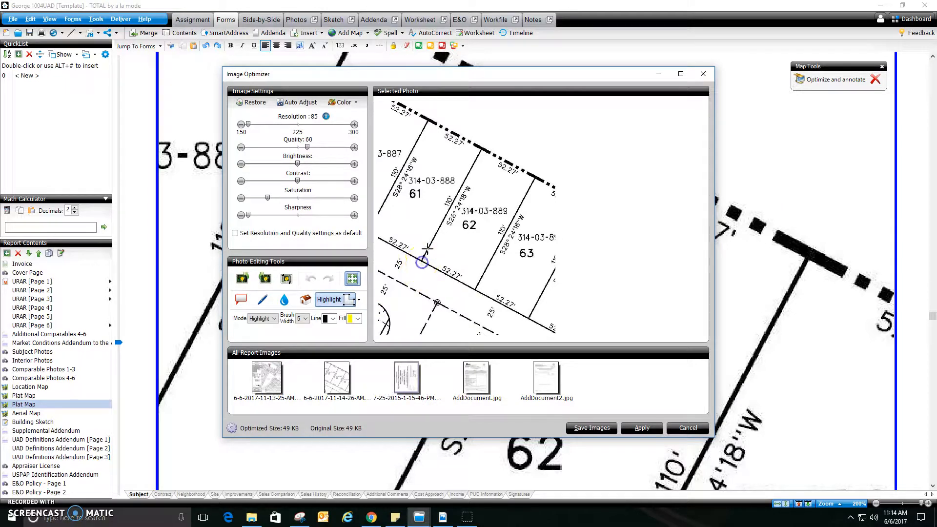
mouse_move(482, 148)
left_mouse_down()
mouse_move(534, 178)
mouse_move(476, 289)
left_mouse_up()
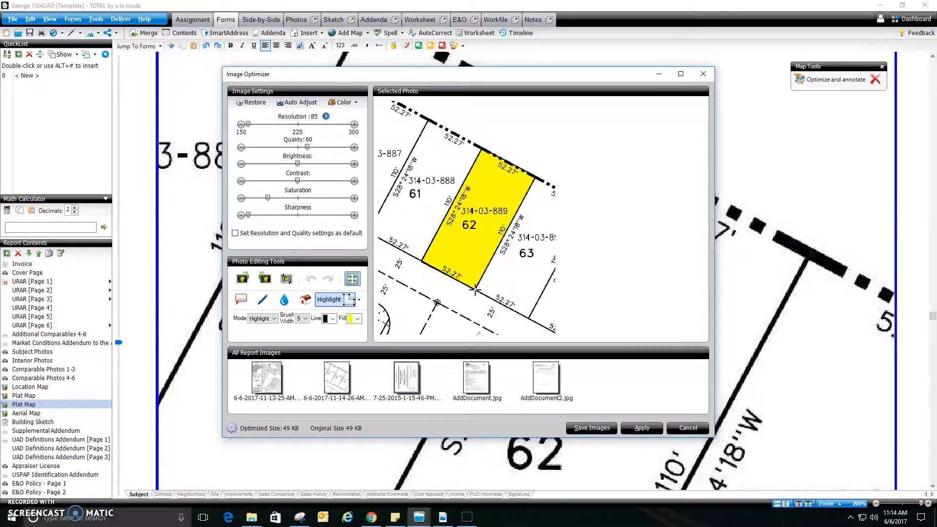
left_click_drag(474, 289, 476, 289)
left_click(643, 427)
left_click(592, 428)
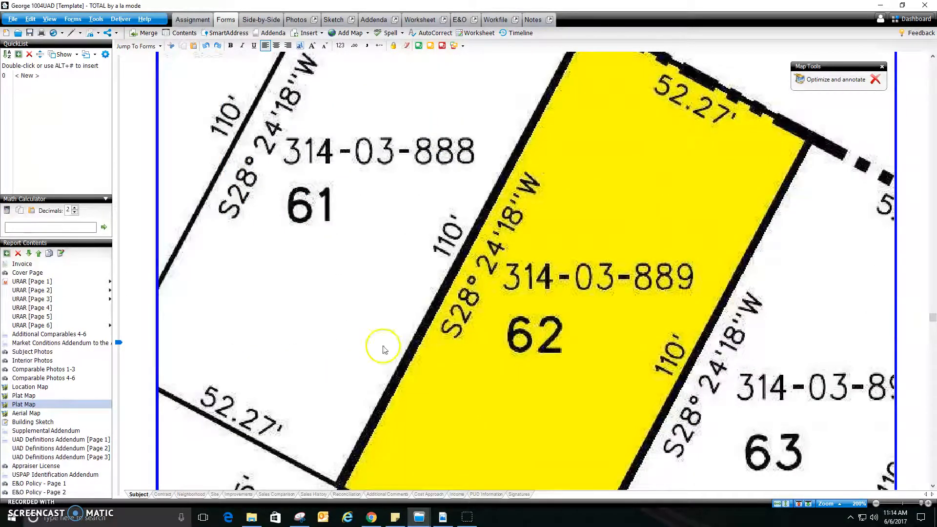
Open the report's Aerial Map page and switch to Chrome, checking the property address in the plat PDF in Acrobat Reader.
left_click(38, 414)
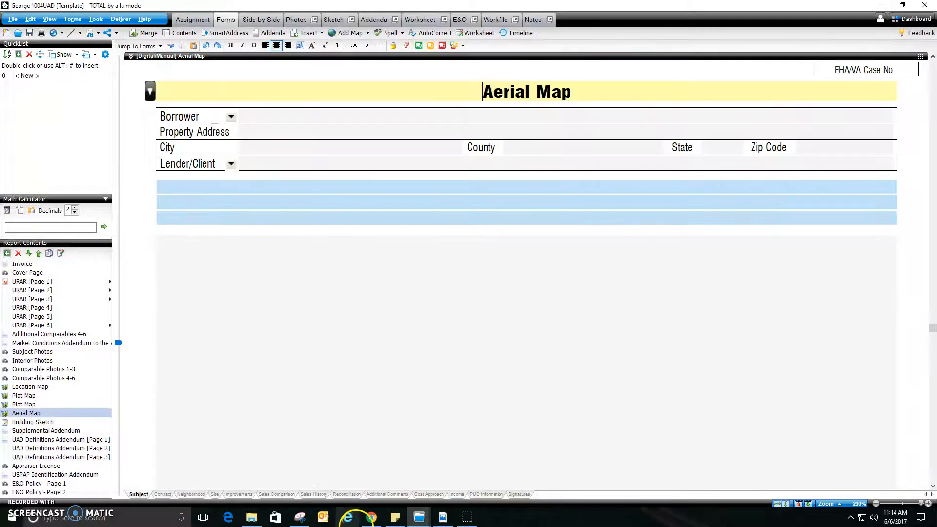
left_click(372, 519)
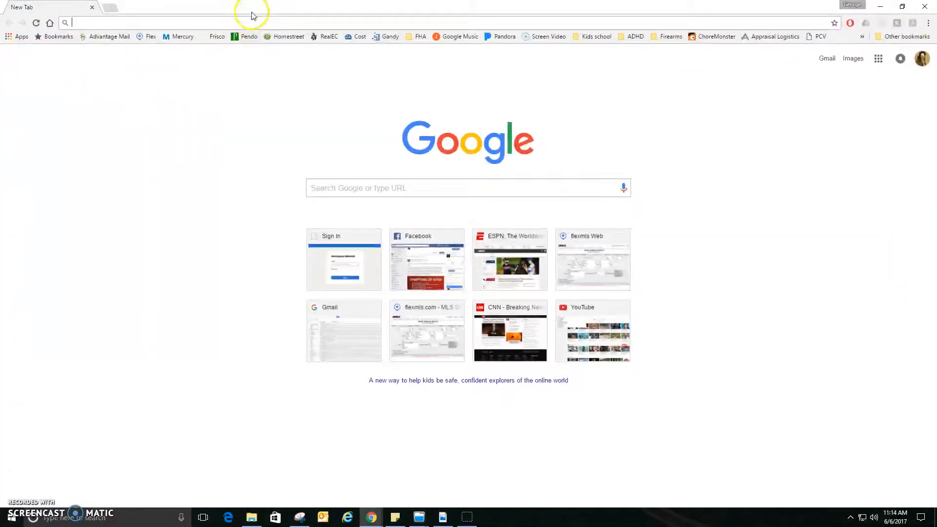
left_click(443, 517)
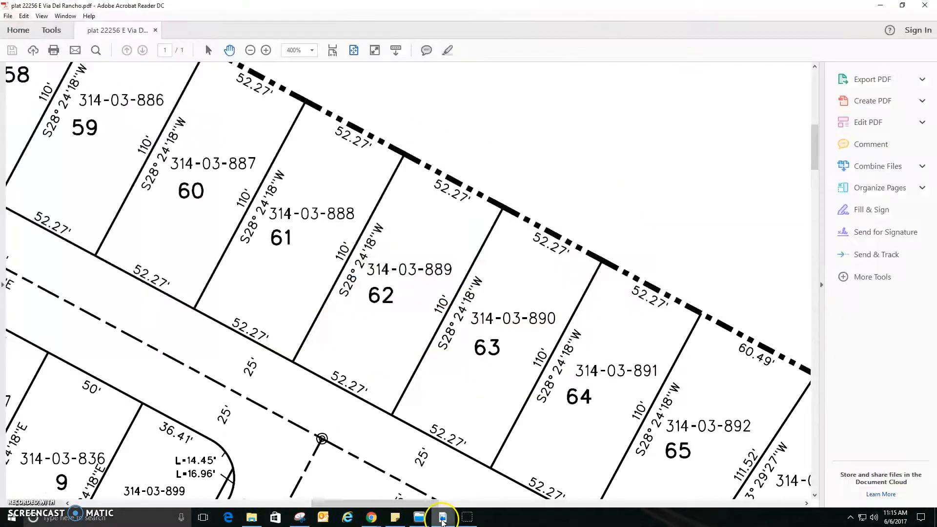
key("alt+Tab")
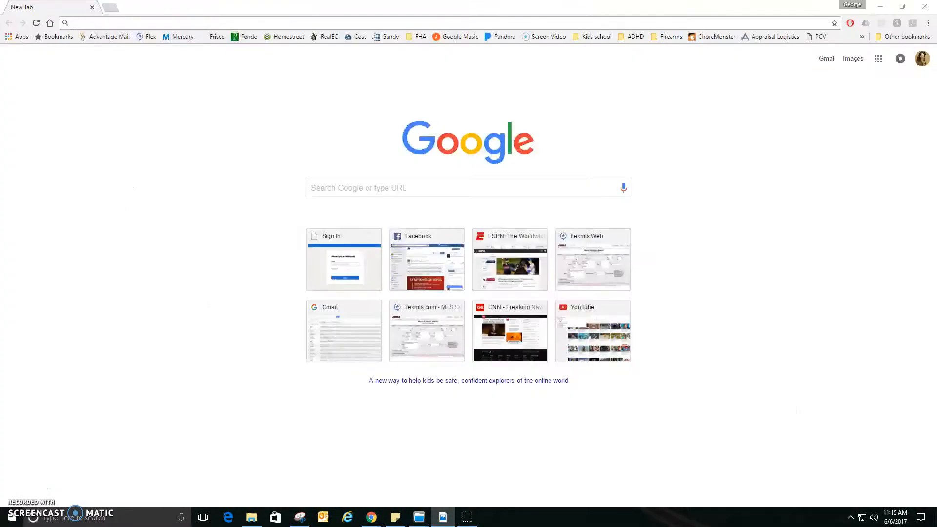
Search Google for the subject property's street address in Queen Creek, AZ, removing the extra digit from the house number.
left_click(221, 24)
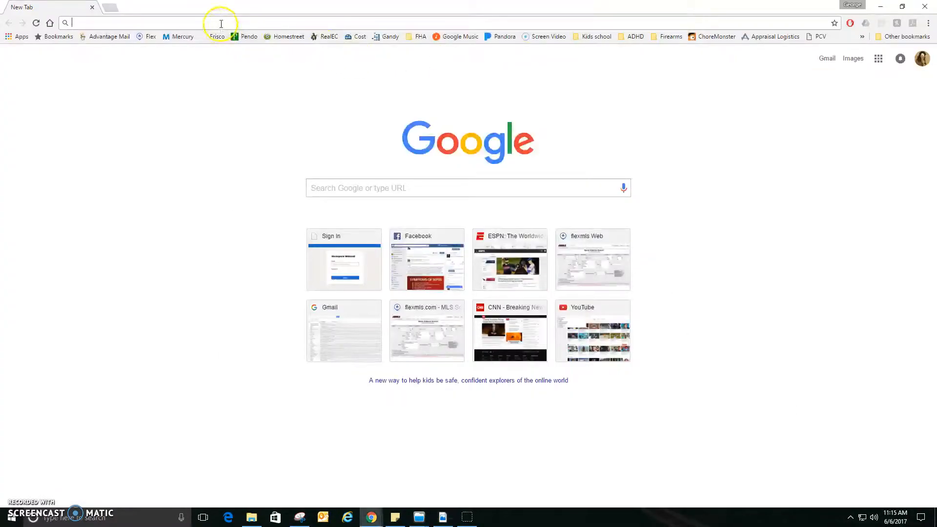
type("2222")
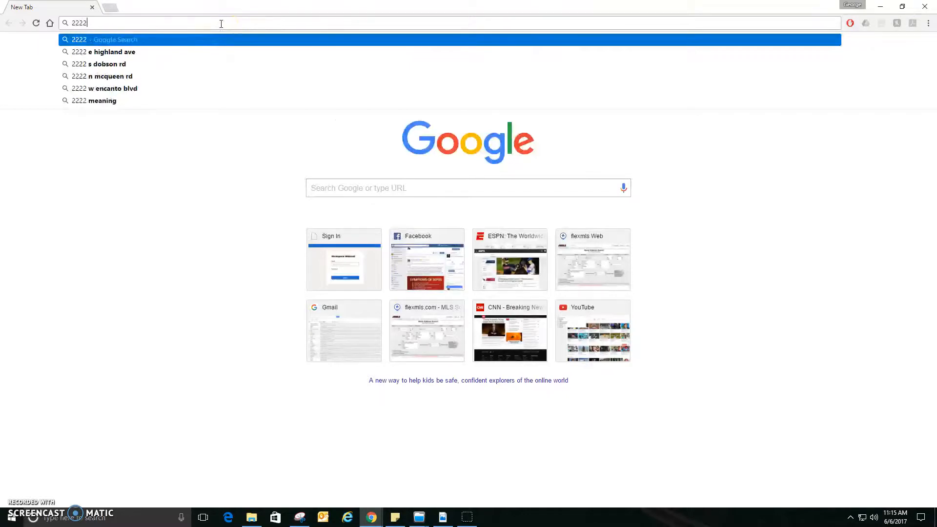
type("56")
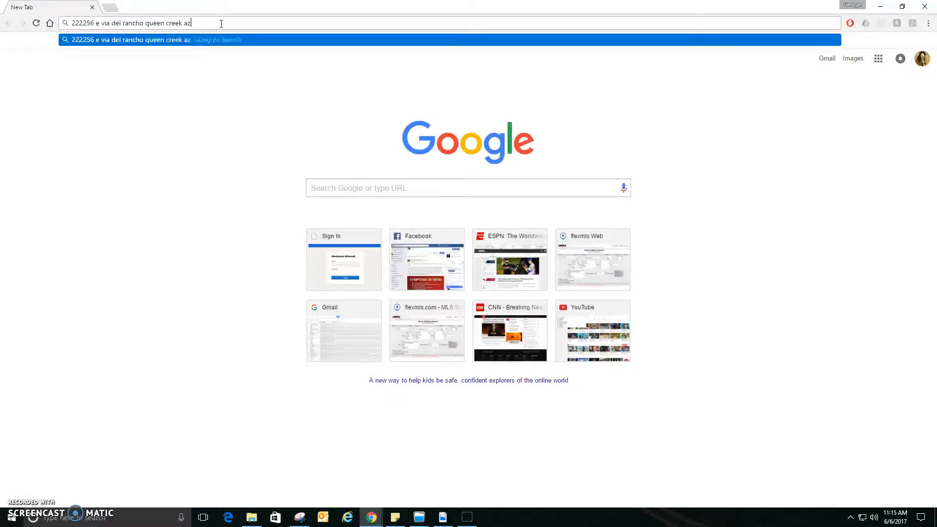
key("Return")
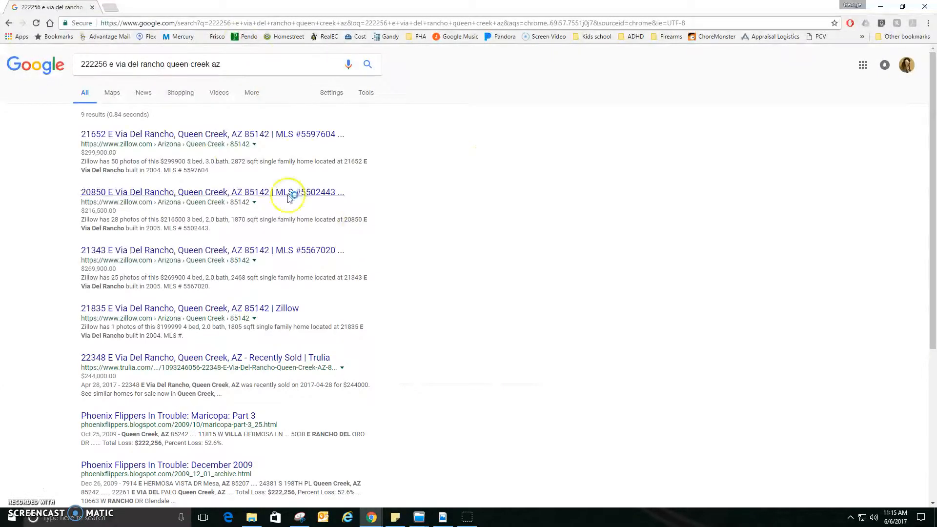
left_click(93, 64)
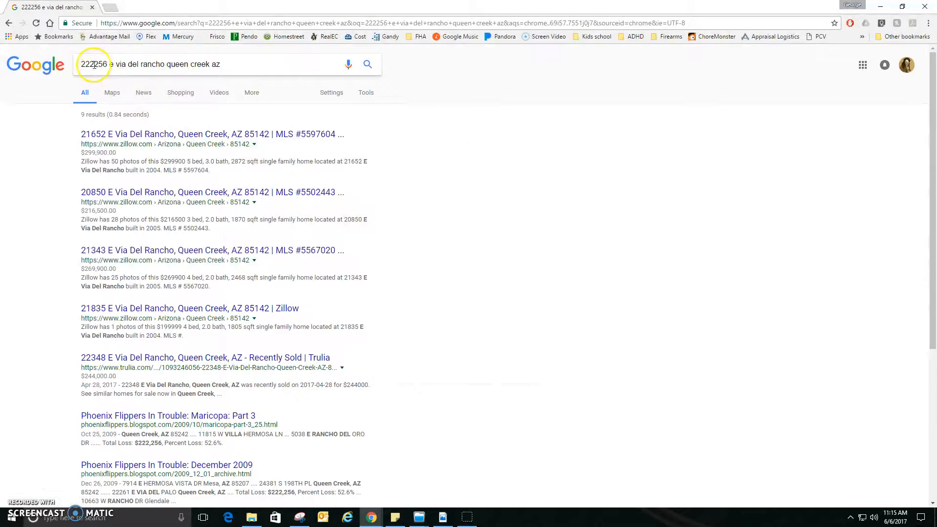
key("BackSpace")
key("Return")
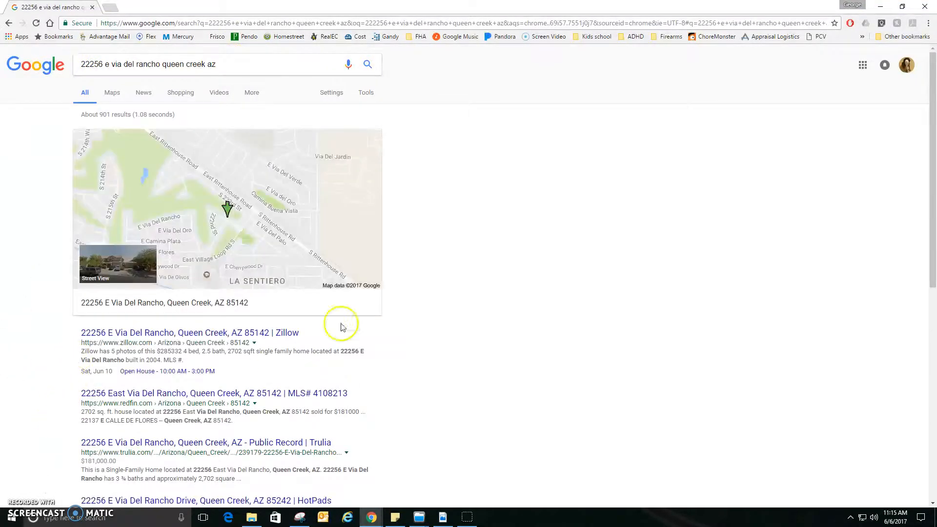
Open the property's location in Google Maps and show it as satellite imagery.
left_click(218, 218)
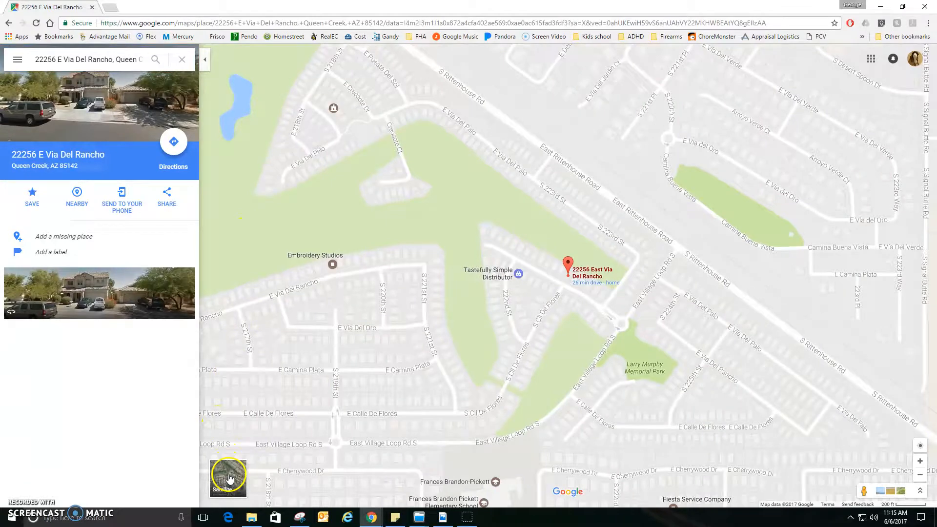
left_click(228, 473)
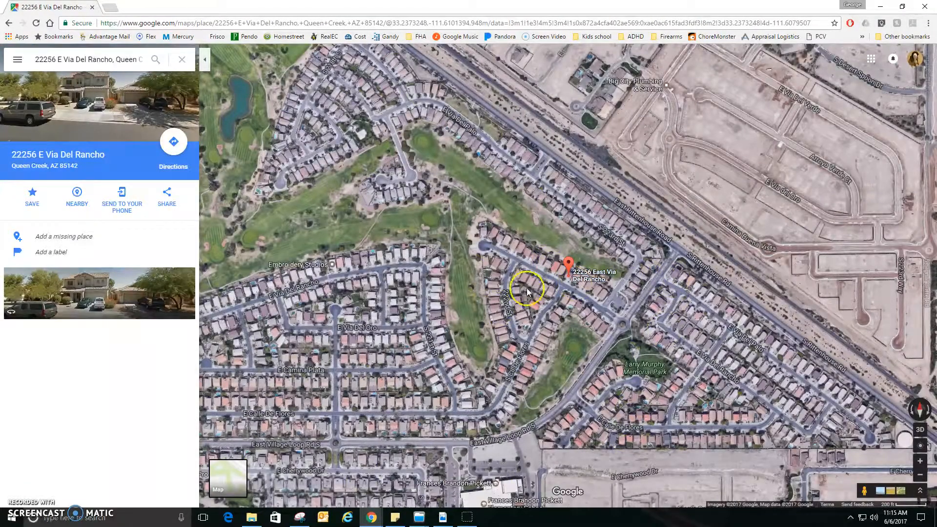
Examine the property and its surroundings in the satellite imagery, from the individual house out to the wider Queen Creek area.
scroll(569, 296, "up", 5)
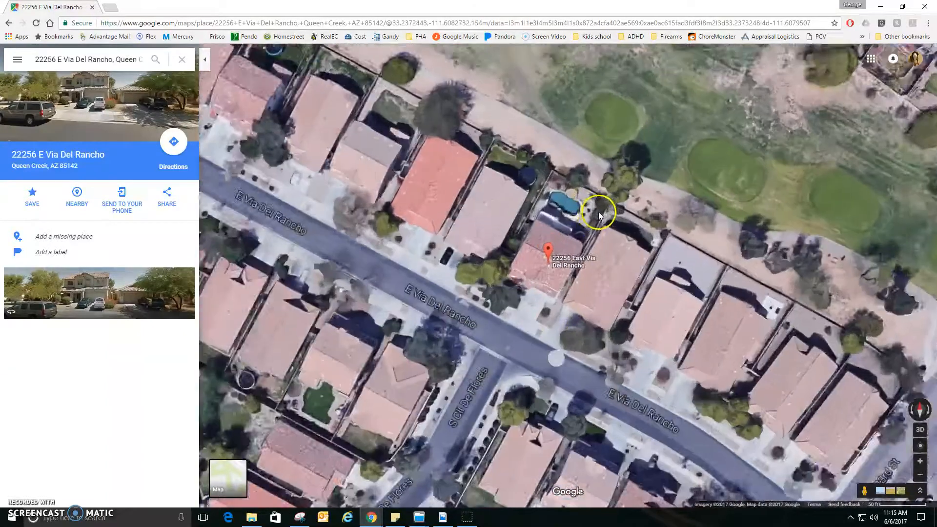
scroll(558, 233, "up", 2)
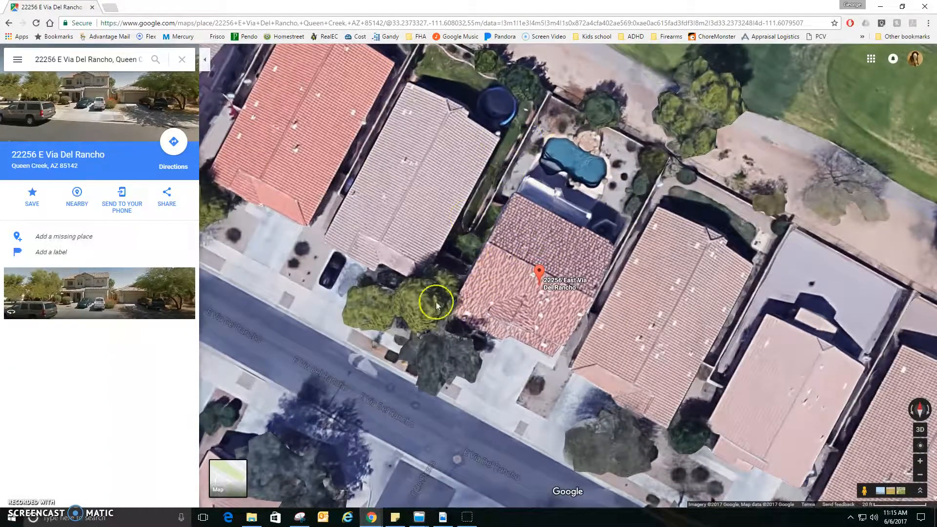
scroll(552, 290, "down", 2)
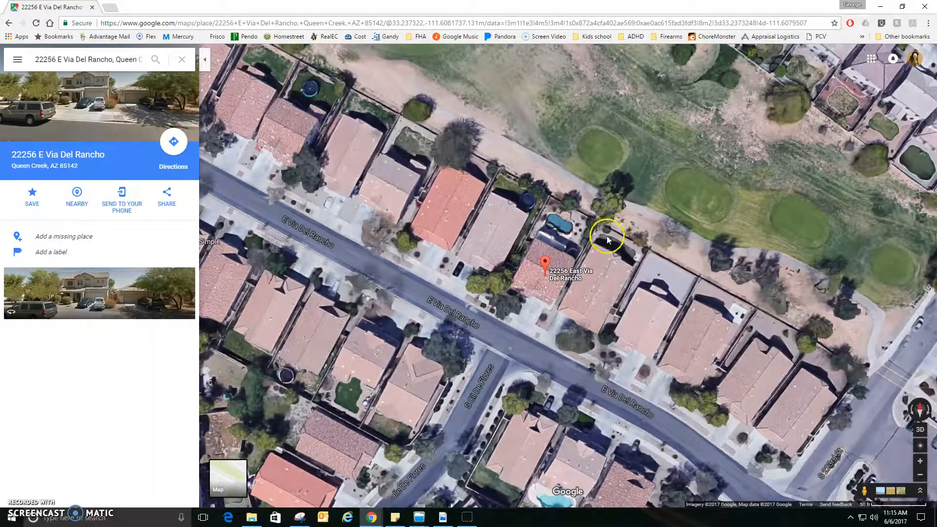
scroll(587, 233, "down", 3)
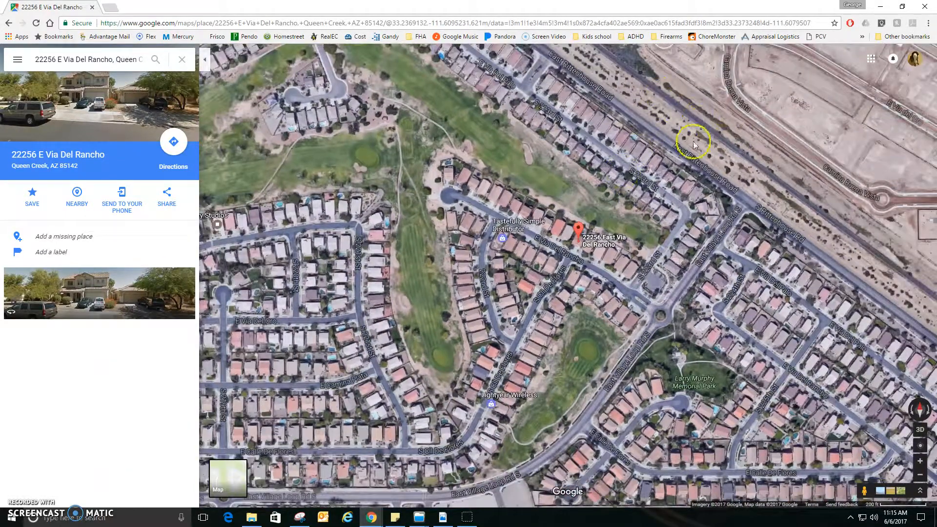
scroll(532, 179, "down", 2)
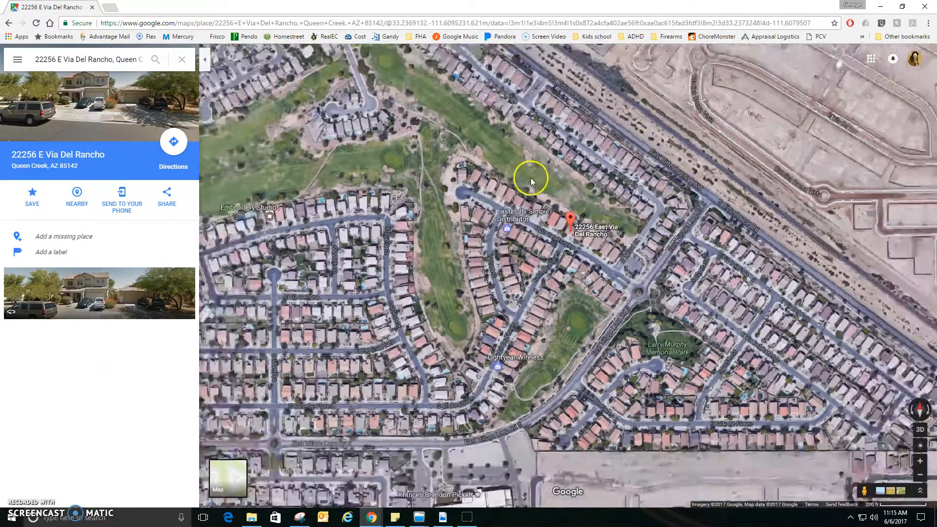
scroll(507, 131, "down", 3)
left_click_drag(503, 154, 569, 397)
scroll(542, 301, "down", 1)
left_click_drag(445, 130, 477, 231)
mouse_move(414, 113)
left_mouse_down()
mouse_move(381, 67)
mouse_move(412, 117)
left_mouse_up()
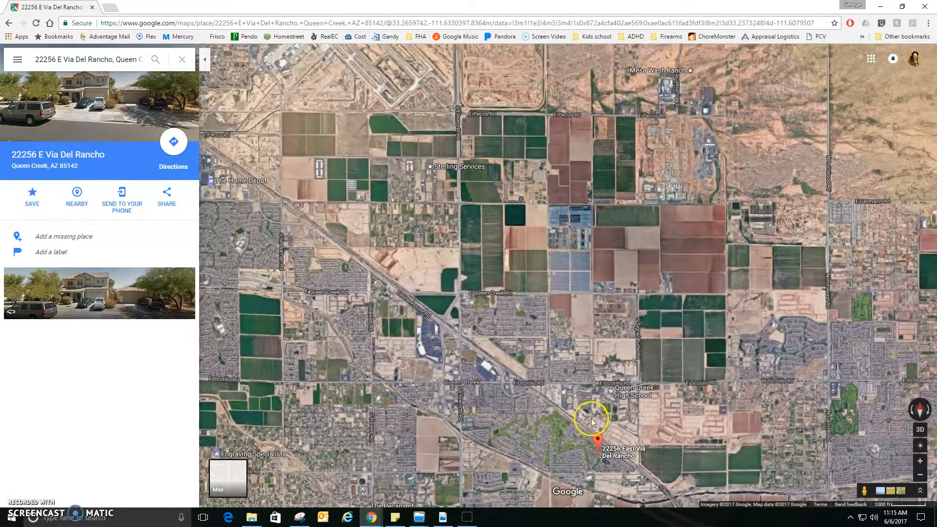
left_click_drag(690, 433, 652, 288)
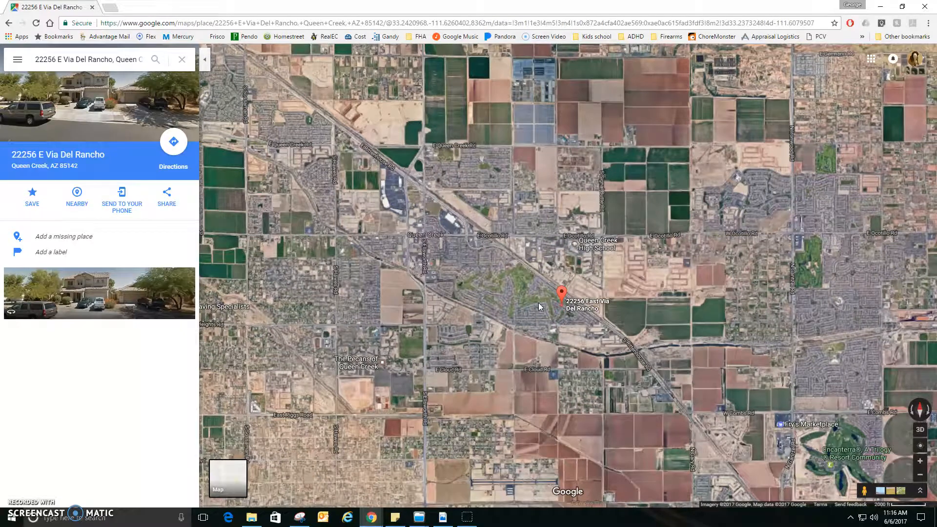
Capture the property's neighborhood, from Rittenhouse Road to the elementary school, as a portrait-shaped satellite snip with Snipping Tool, and copy it.
scroll(562, 317, "up", 2)
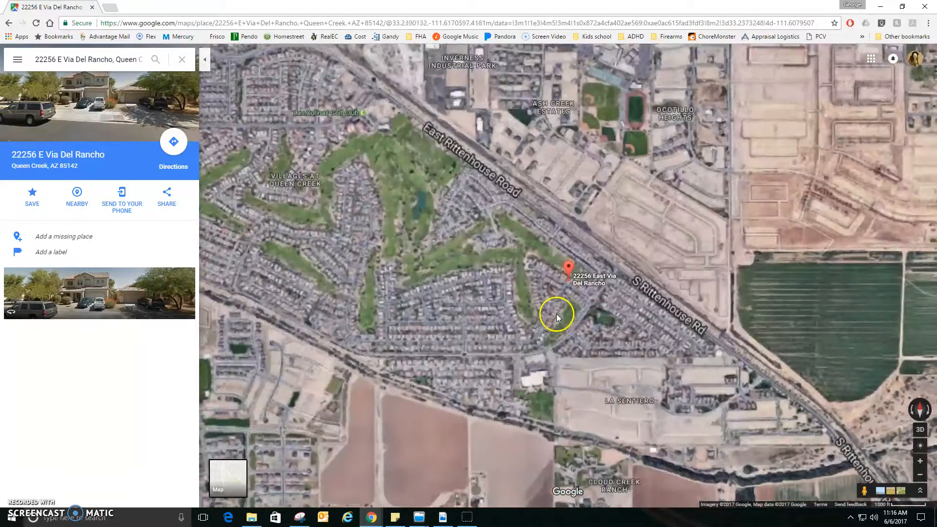
left_click_drag(554, 312, 483, 349)
scroll(485, 331, "up", 1)
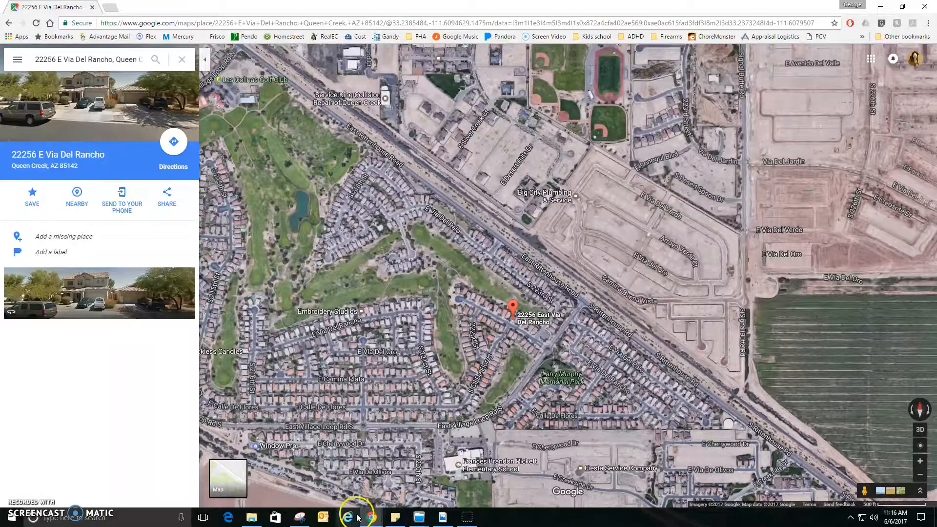
left_click(302, 518)
scroll(249, 142, "up", 1)
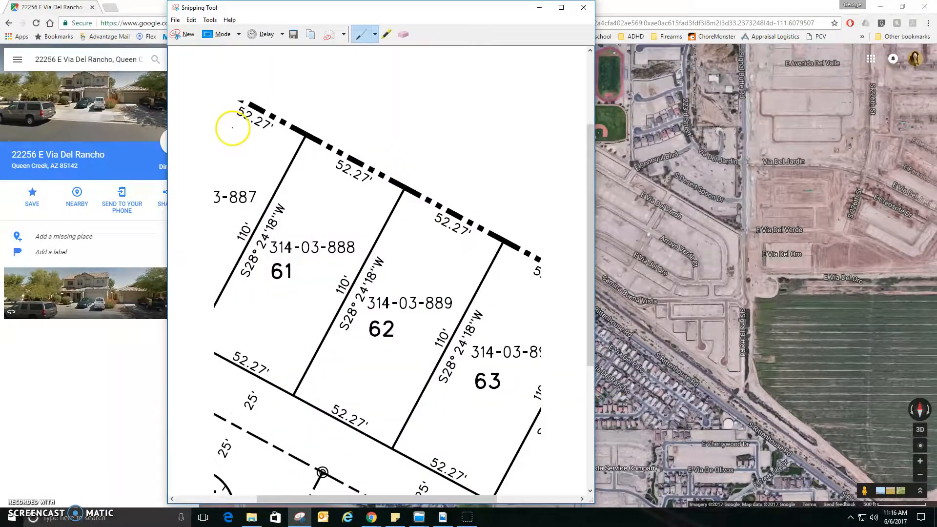
left_click(186, 35)
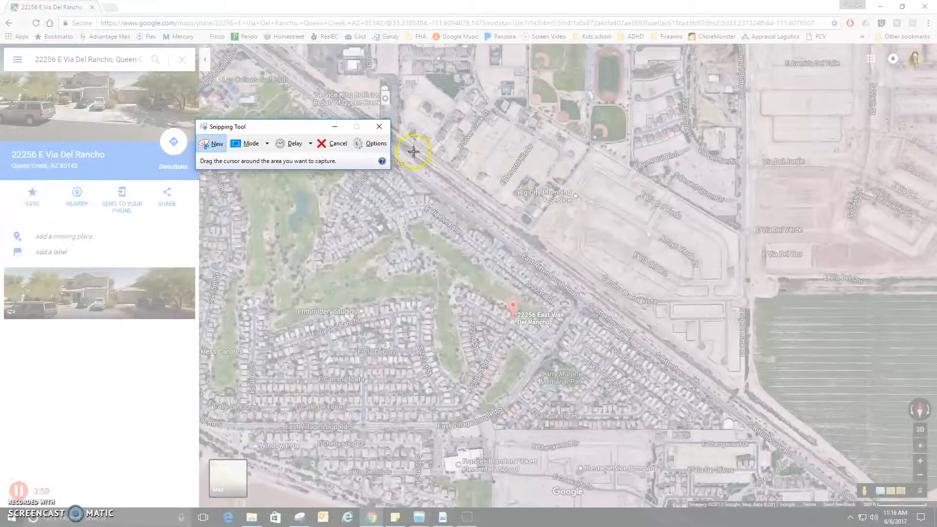
left_click_drag(398, 153, 643, 503)
right_click(562, 346)
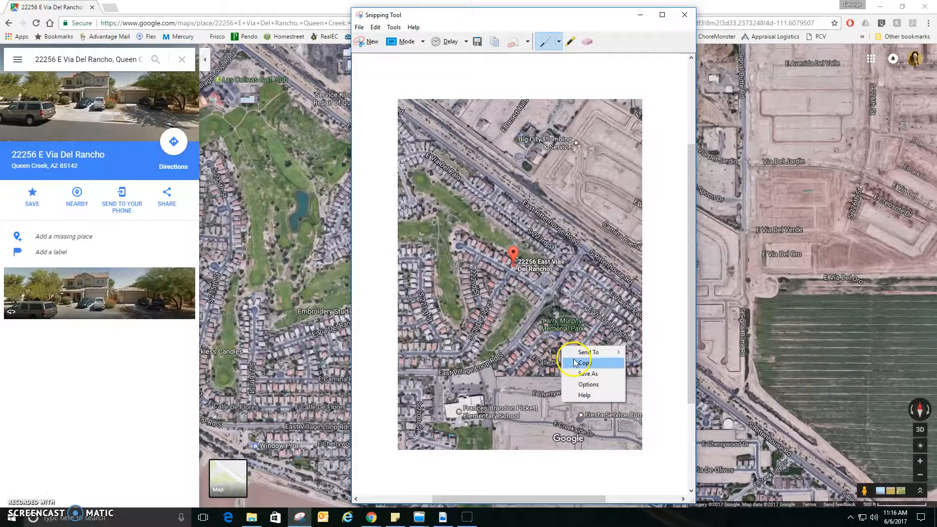
left_click(578, 364)
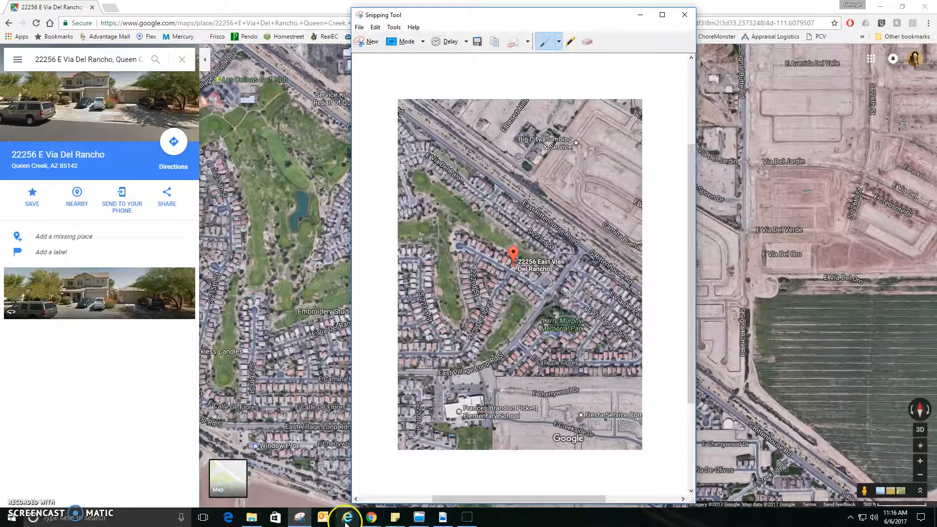
Switch to the report in TOTAL, paste the satellite snip into the Aerial Map image area, and review the pasted map.
left_click(419, 518)
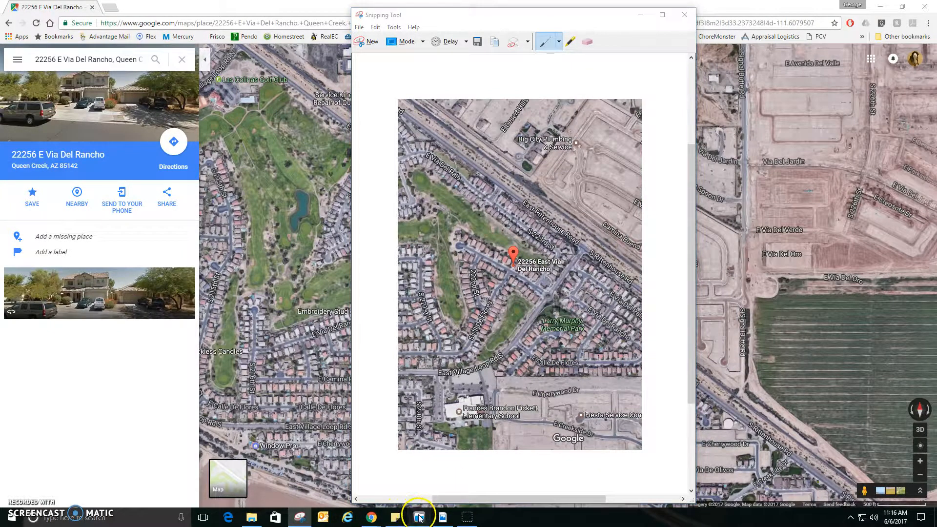
left_click(465, 488)
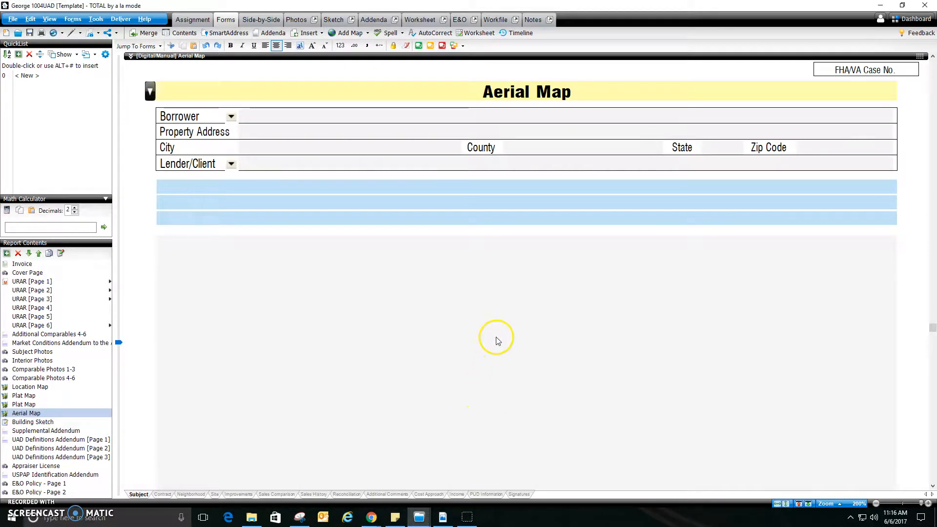
left_click(498, 340)
right_click(496, 338)
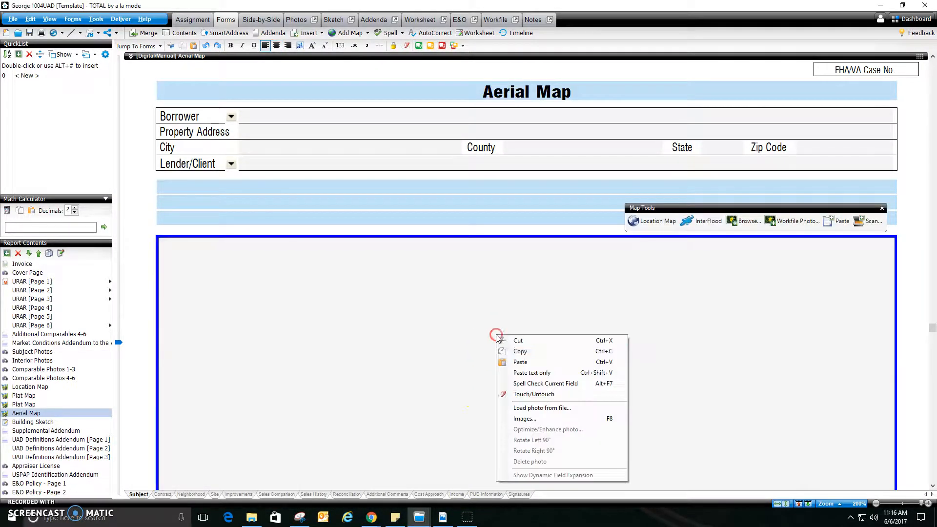
left_click(520, 362)
scroll(561, 336, "down", 5)
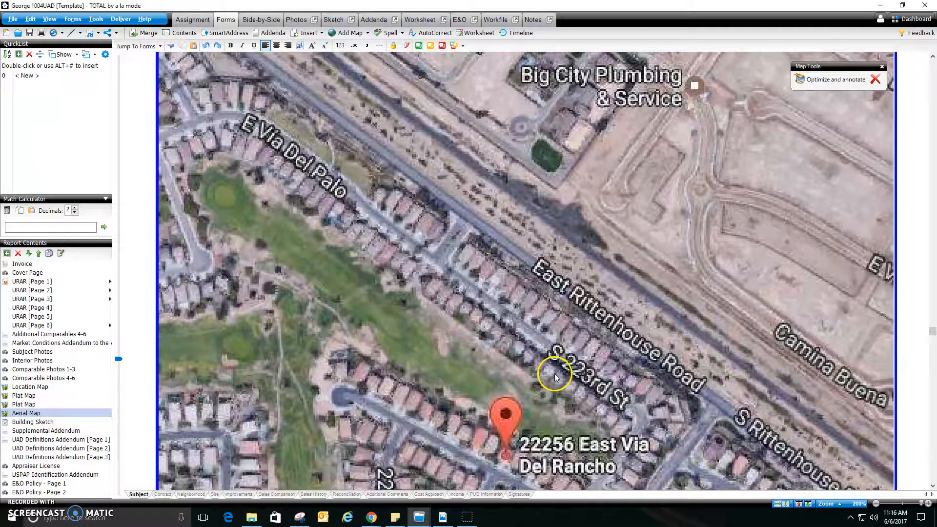
scroll(555, 376, "down", 3)
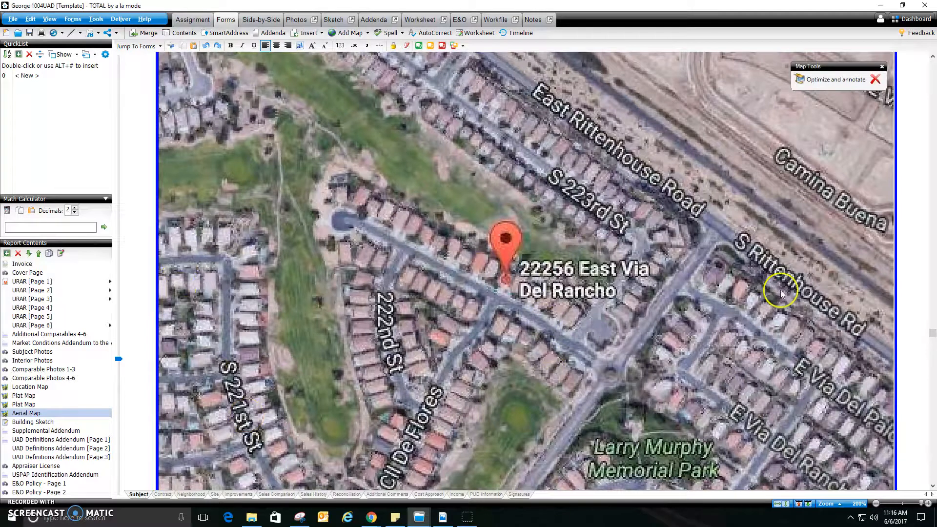